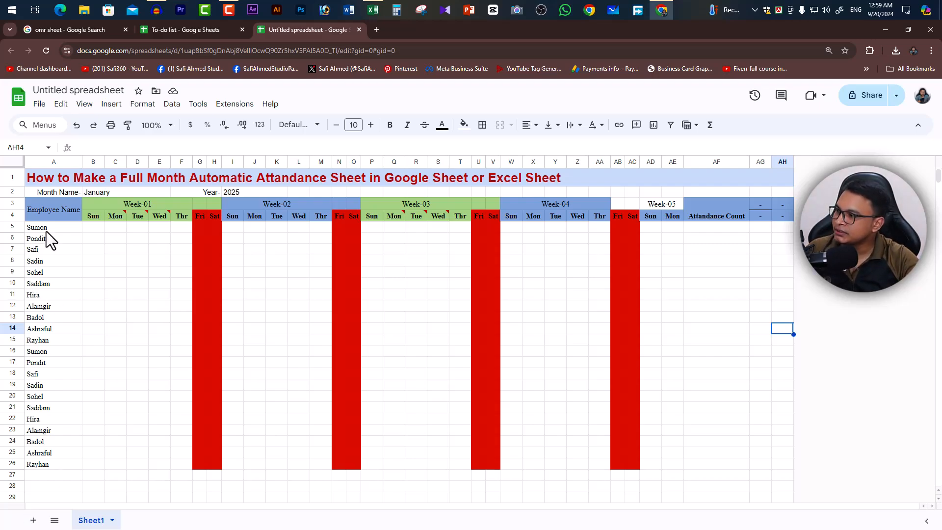
drag(47, 231, 57, 463)
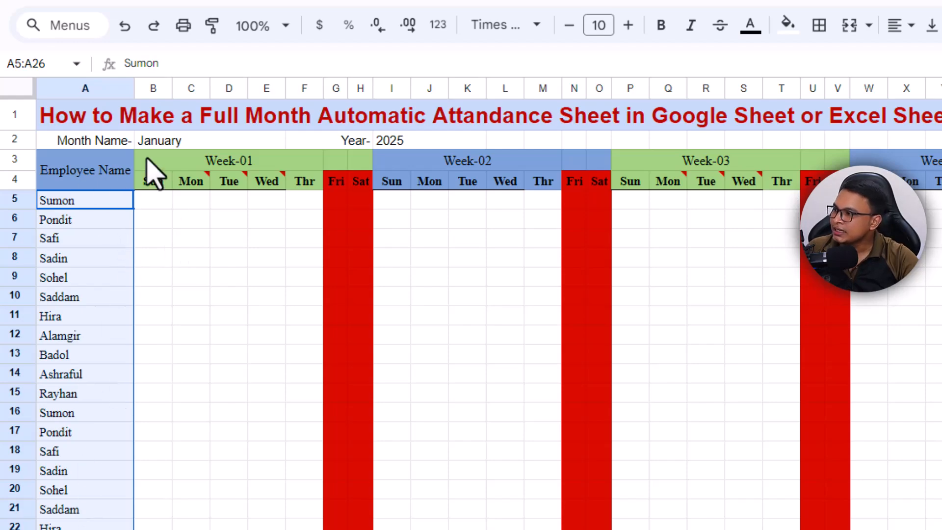
click(181, 141)
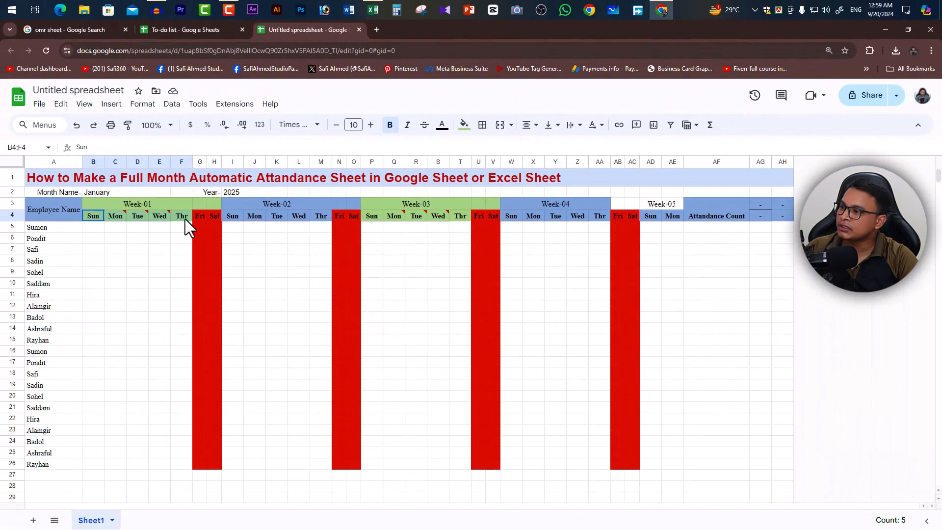
drag(188, 228, 419, 214)
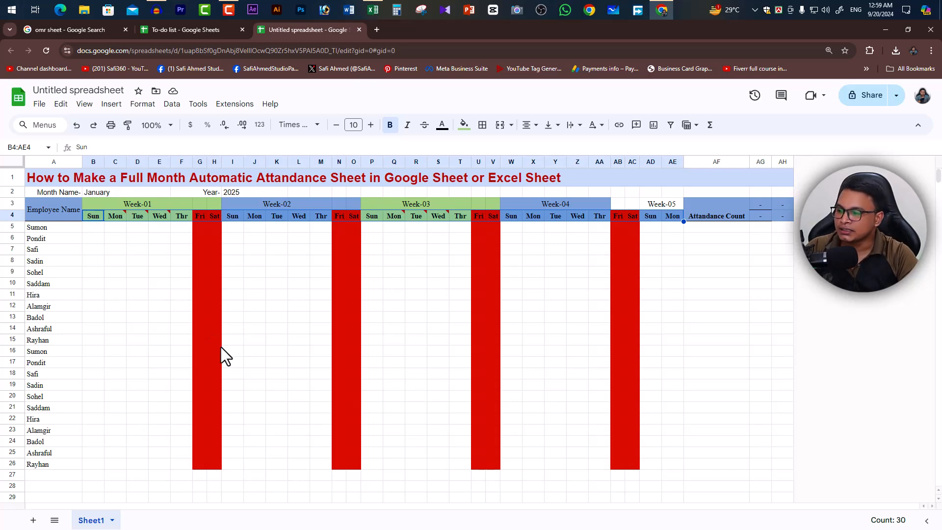
click(55, 231)
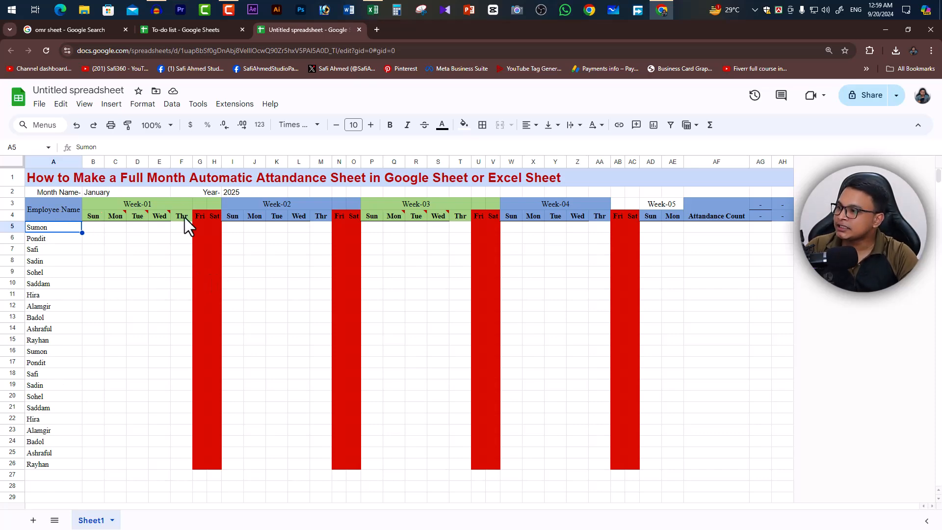
drag(93, 216, 671, 217)
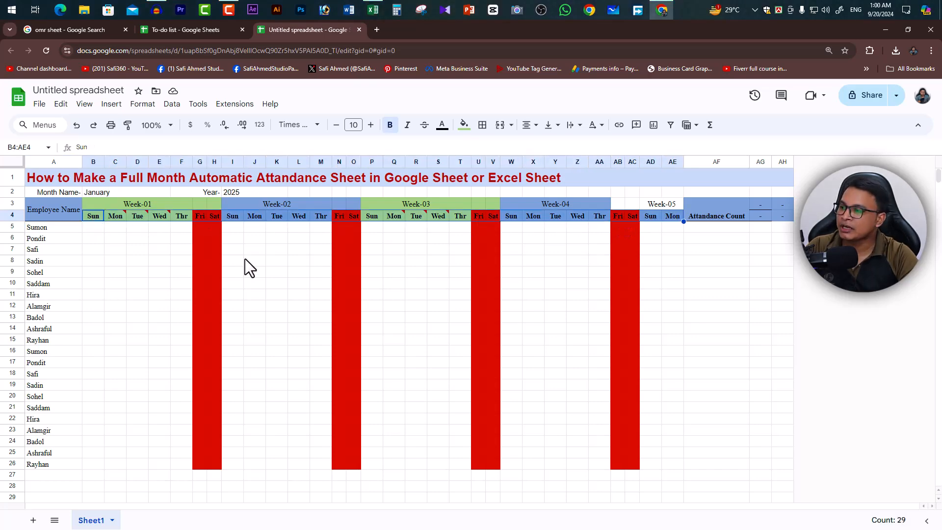
Step: Insert checkboxes for the Sunday-to-Thursday columns of Week-01 (B5:F26) and Week-02 (I5:M26)
drag(93, 228, 181, 465)
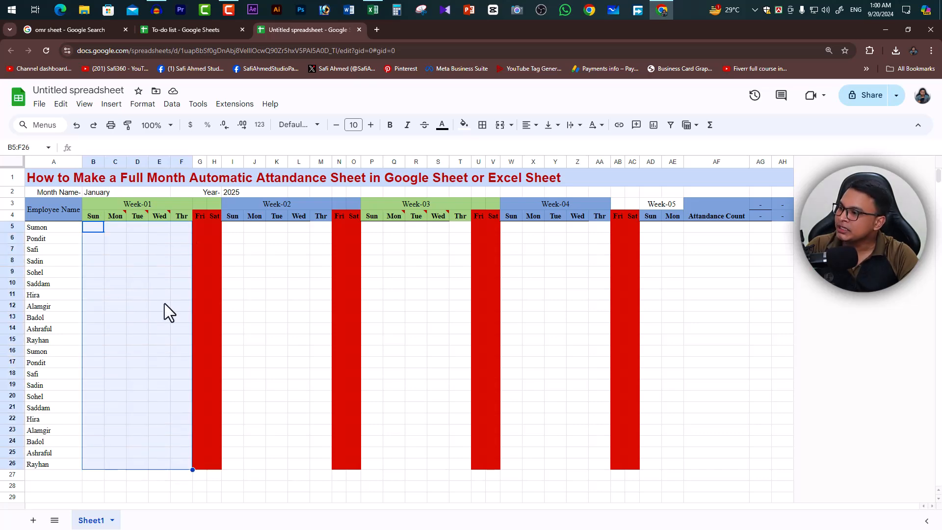
click(111, 104)
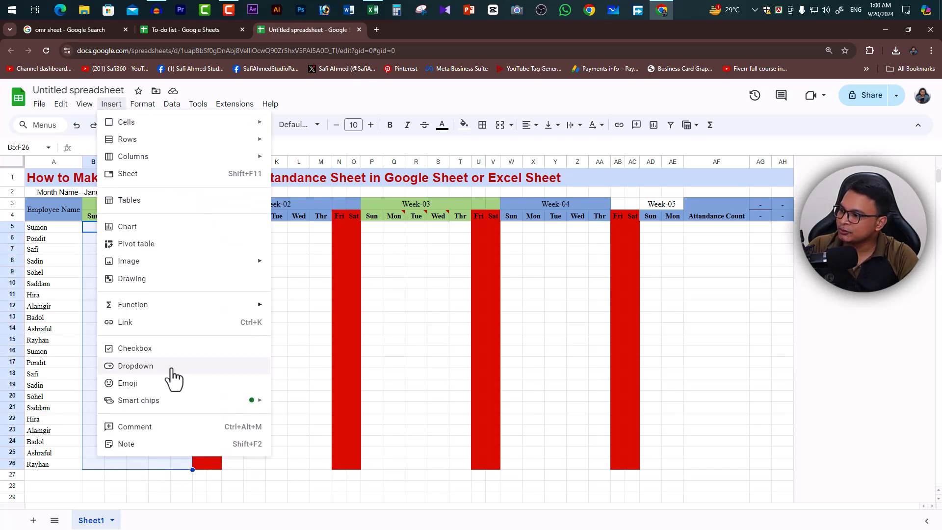
click(136, 350)
click(232, 227)
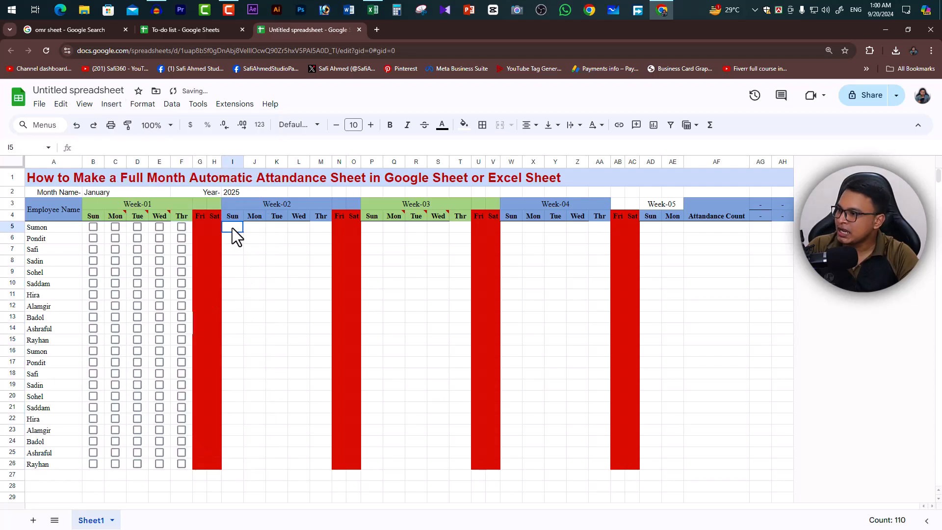
mouse_move(231, 228)
mouse_down()
mouse_move(308, 231)
mouse_move(317, 463)
mouse_up()
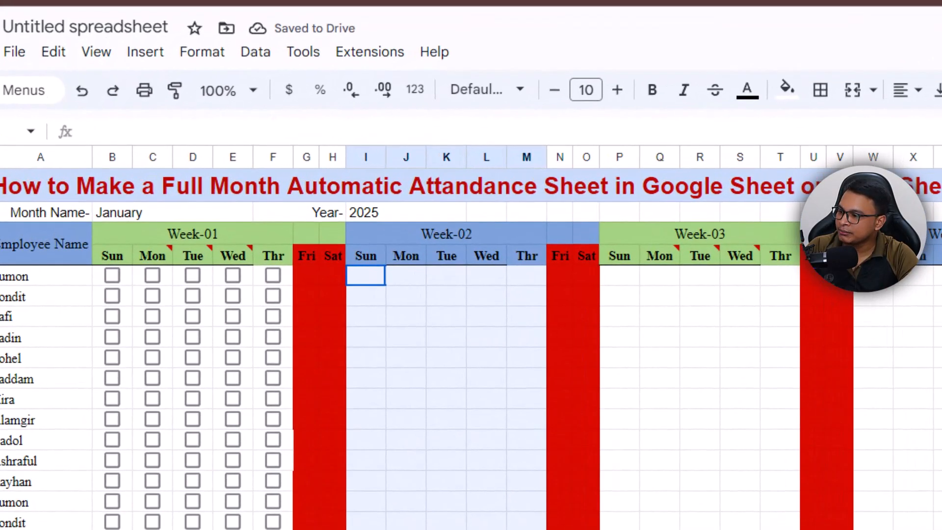
click(148, 53)
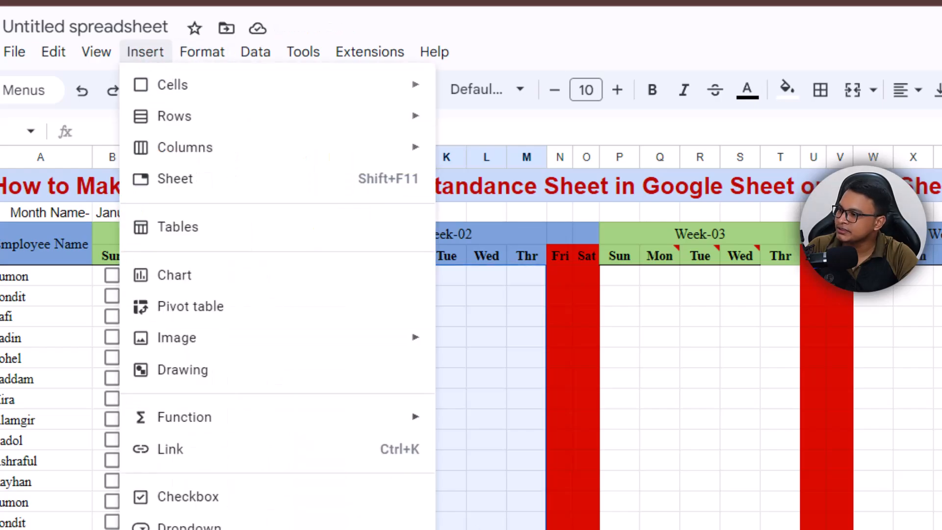
click(187, 497)
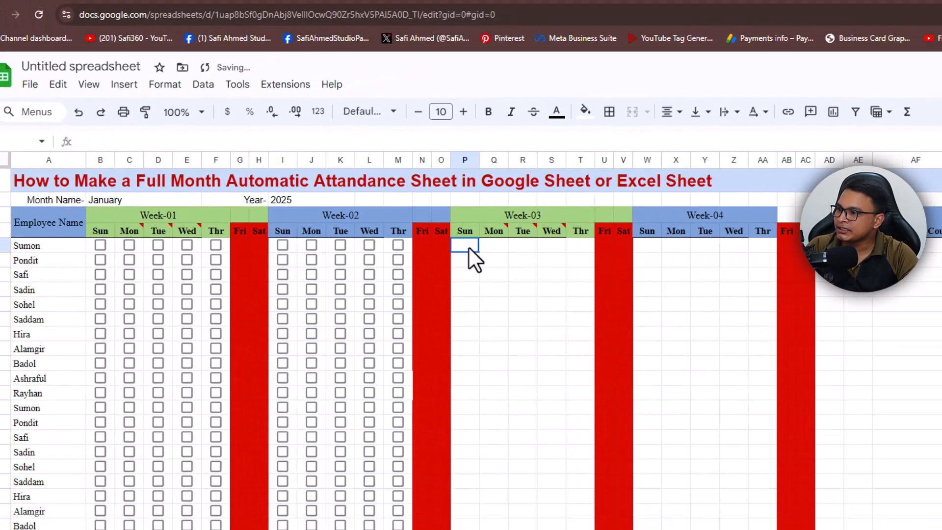
Step: Insert checkboxes for the Sunday-to-Thursday columns of Week-03 (P5:T26) and Week-04 (W5:AA26)
drag(619, 276, 768, 284)
drag(453, 231, 465, 467)
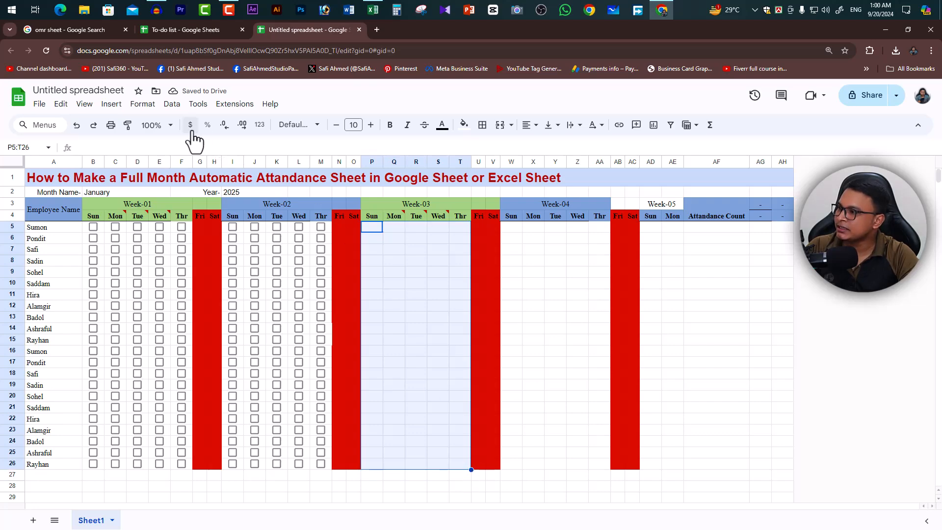
click(111, 105)
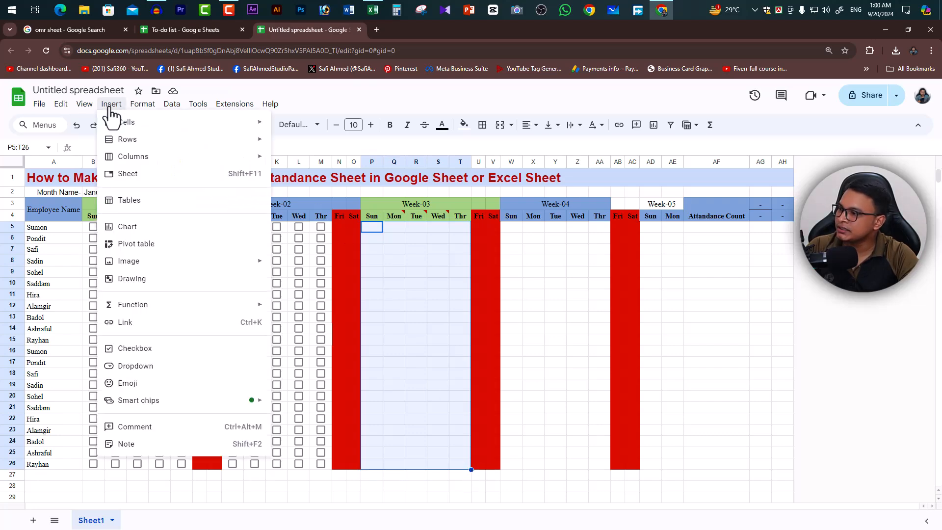
click(146, 349)
drag(515, 226, 605, 466)
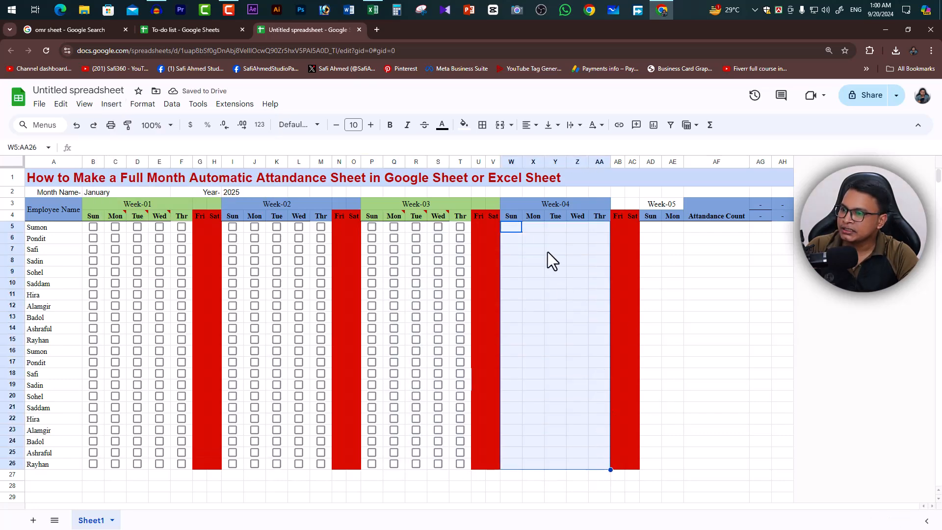
click(111, 104)
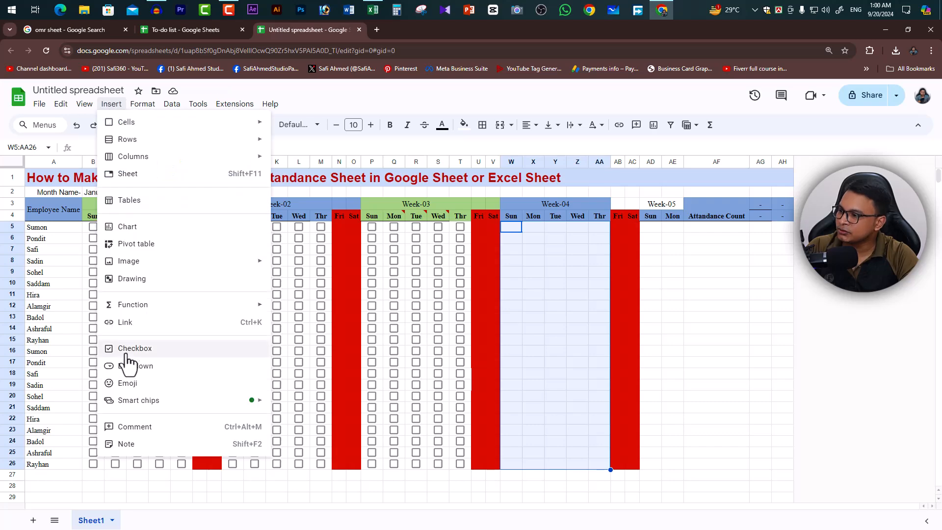
click(140, 349)
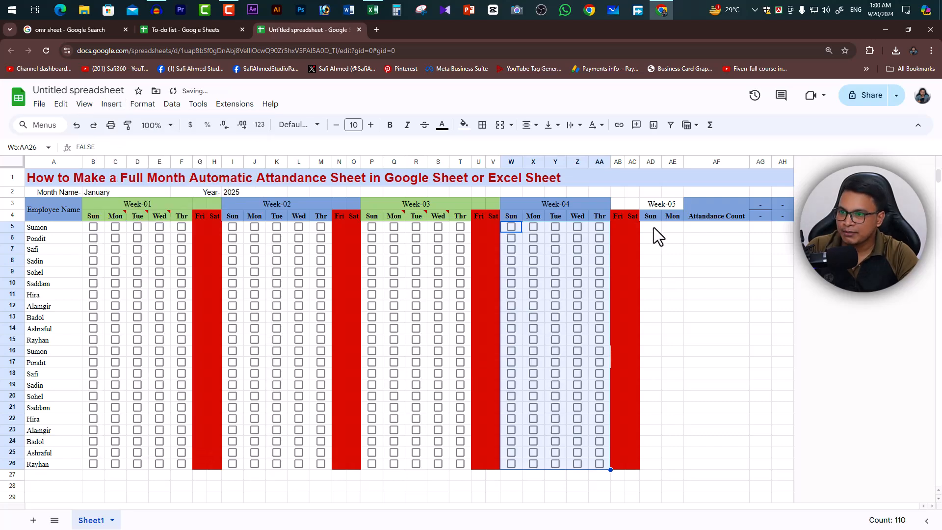
Step: Insert checkboxes for the Sunday and Monday columns of Week-05 in AD5:AE26
drag(653, 228, 675, 462)
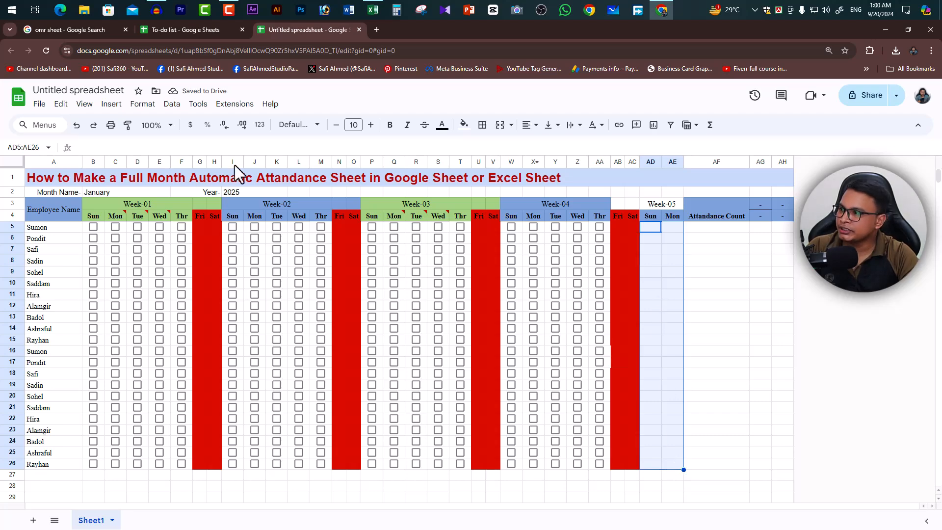
click(113, 104)
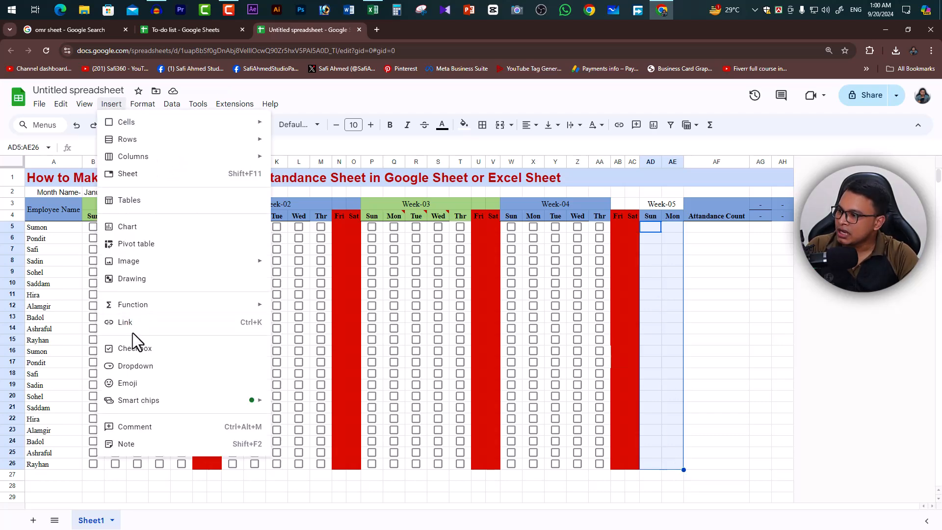
click(134, 349)
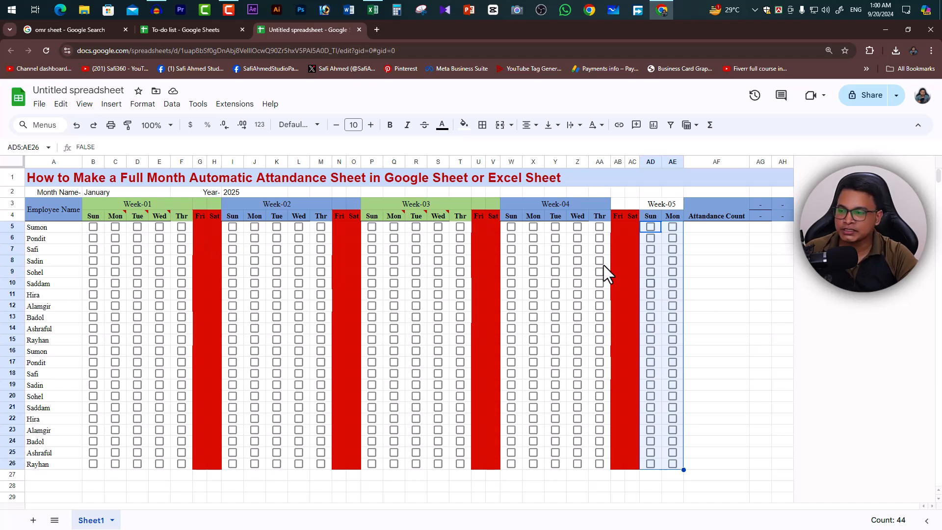
Step: Enter the formula =countif(B5:AE5,True) in AF5, the first Attandance Count cell, to count the row's ticked checkboxes
click(714, 261)
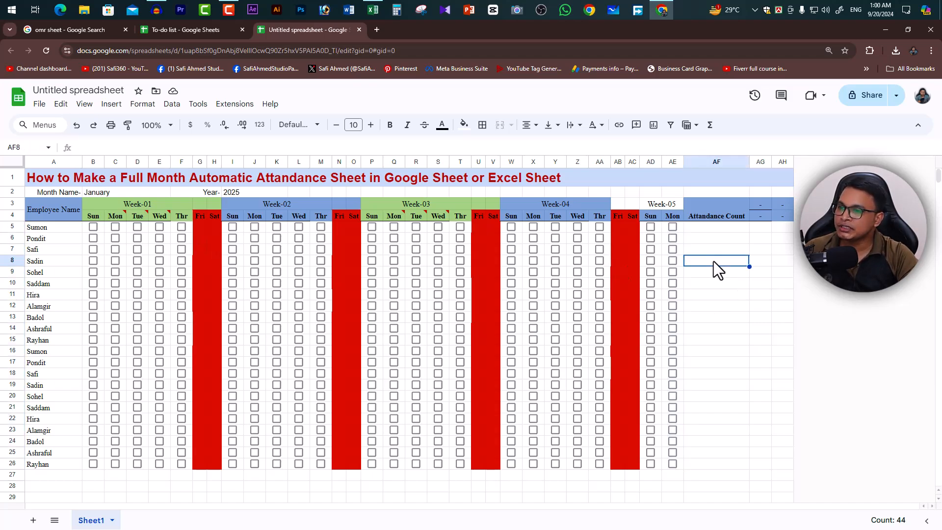
click(719, 229)
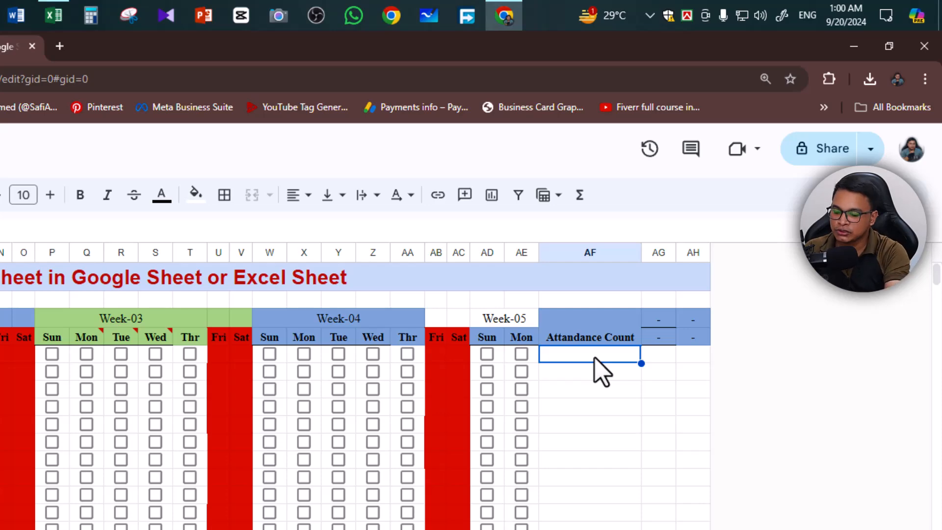
text(=coun)
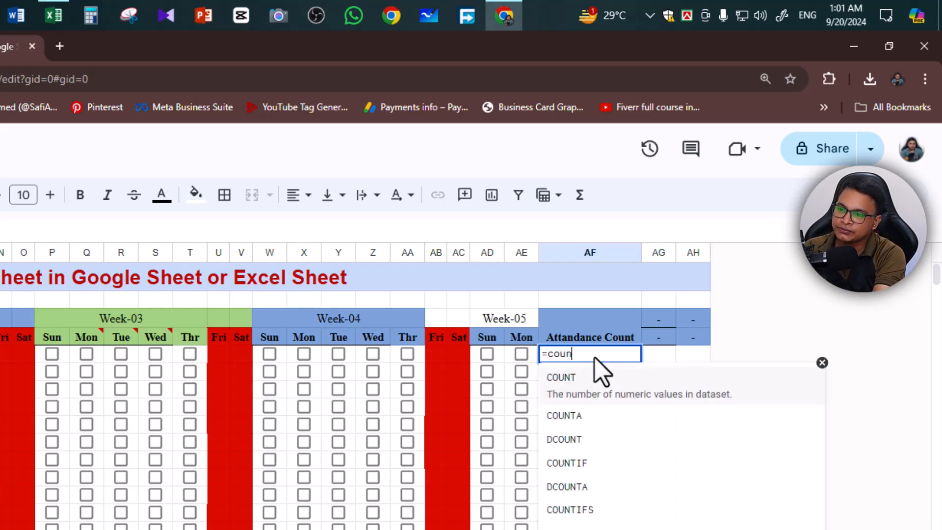
text(tif()
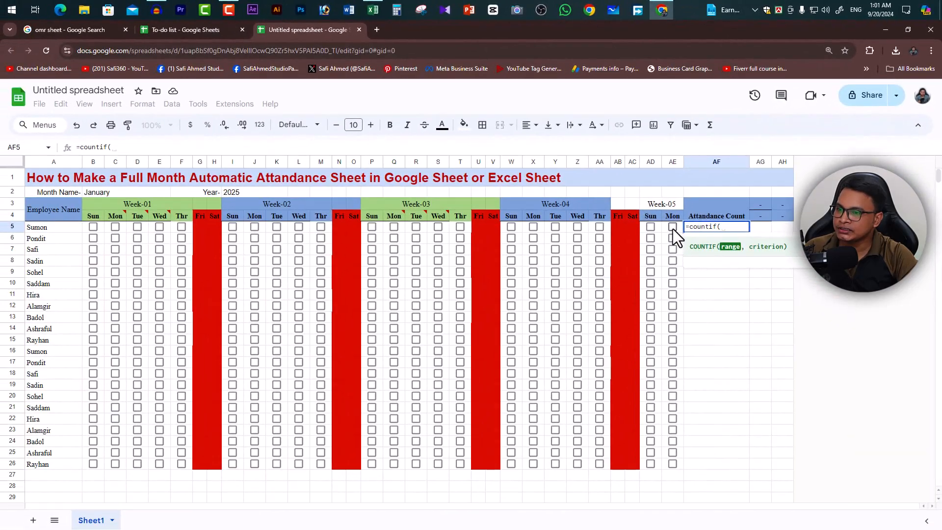
drag(548, 331, 238, 331)
drag(454, 224, 95, 229)
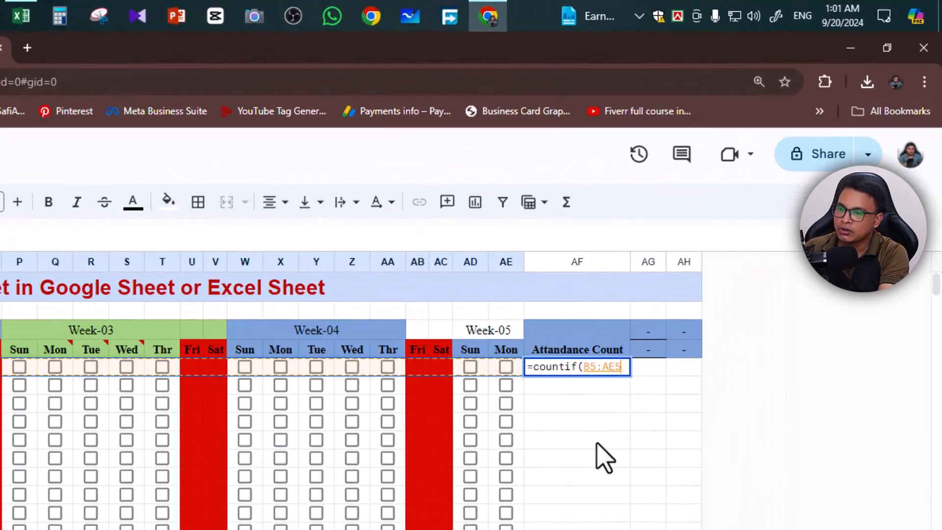
text(,)
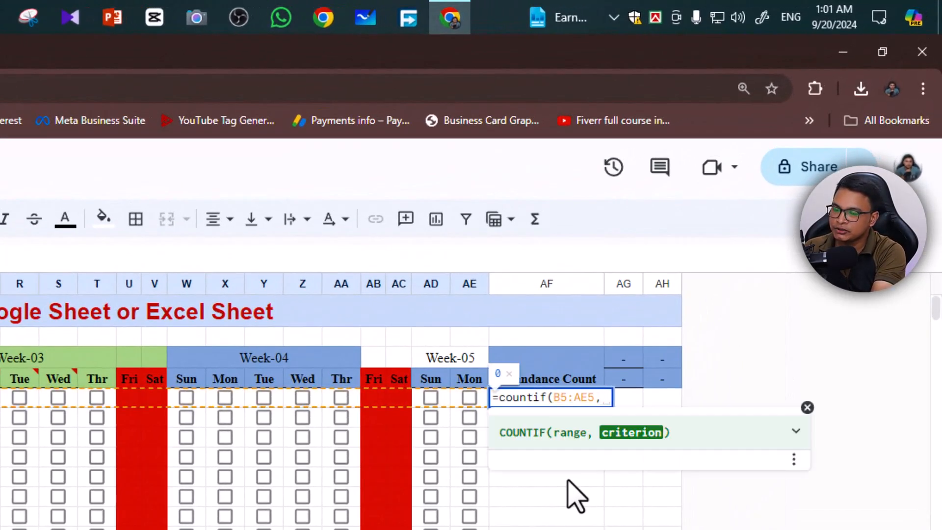
text(True)
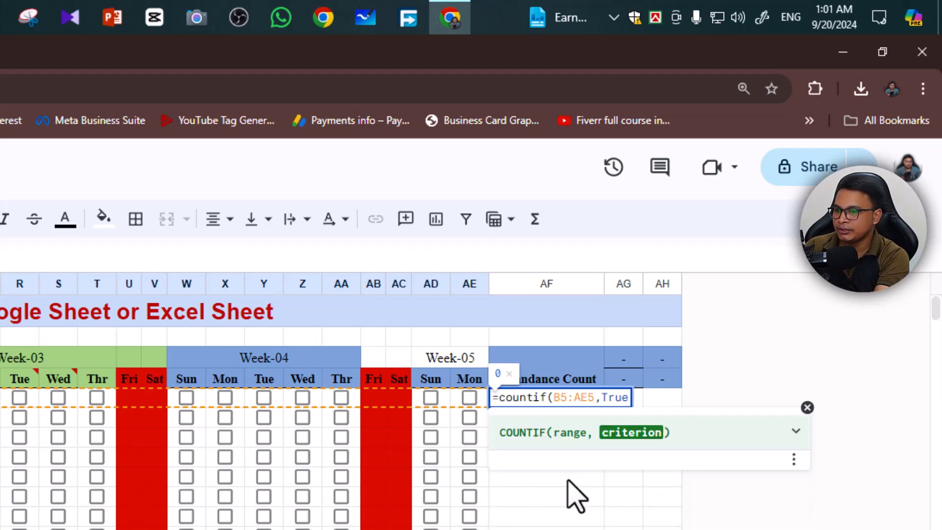
text())
key(Return)
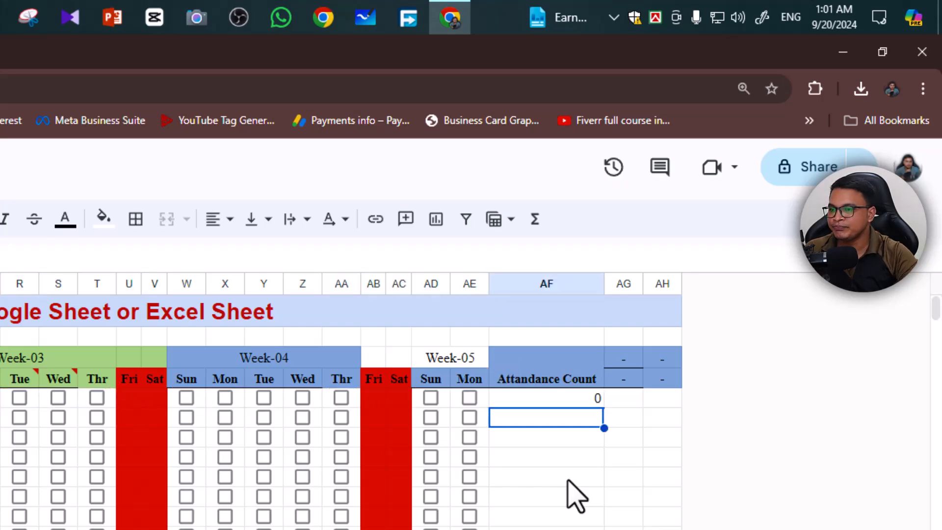
Step: Copy the AF5 attendance formula down to AF26 and center the counts horizontally
click(564, 401)
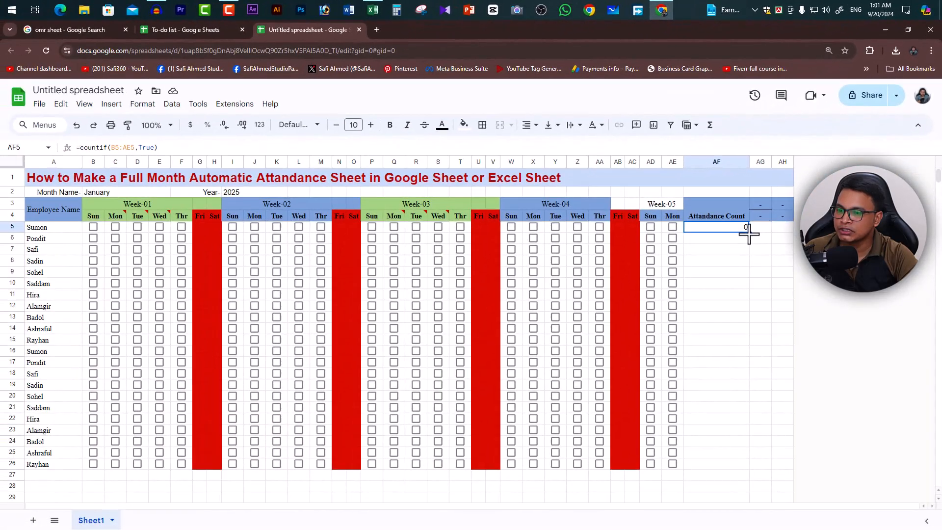
drag(749, 233, 752, 467)
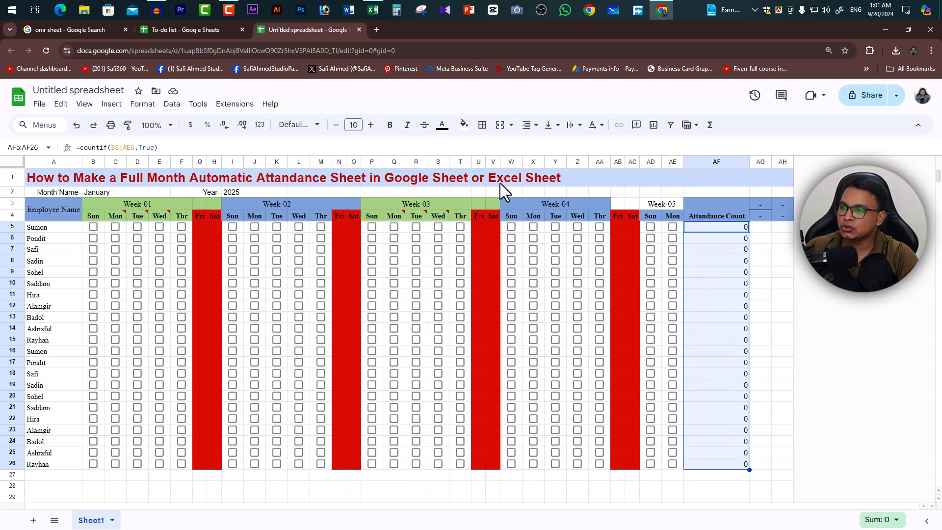
click(530, 125)
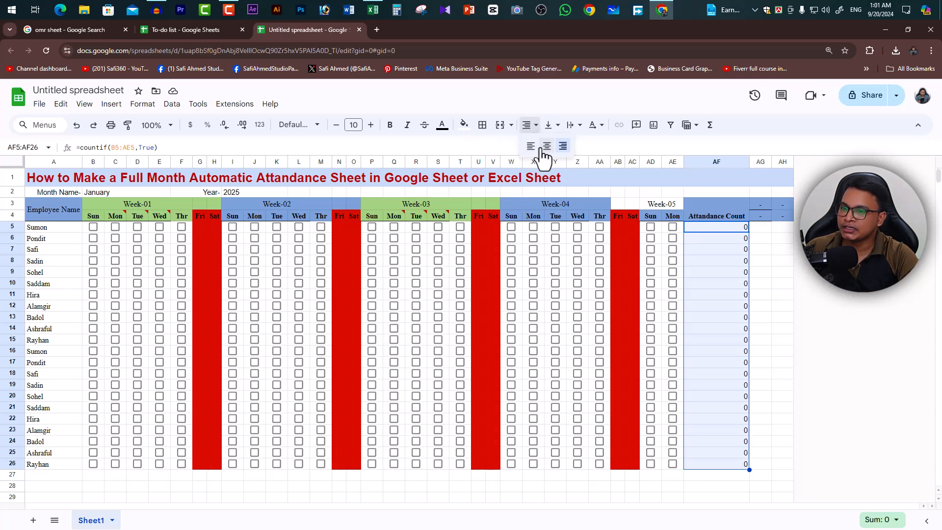
click(544, 144)
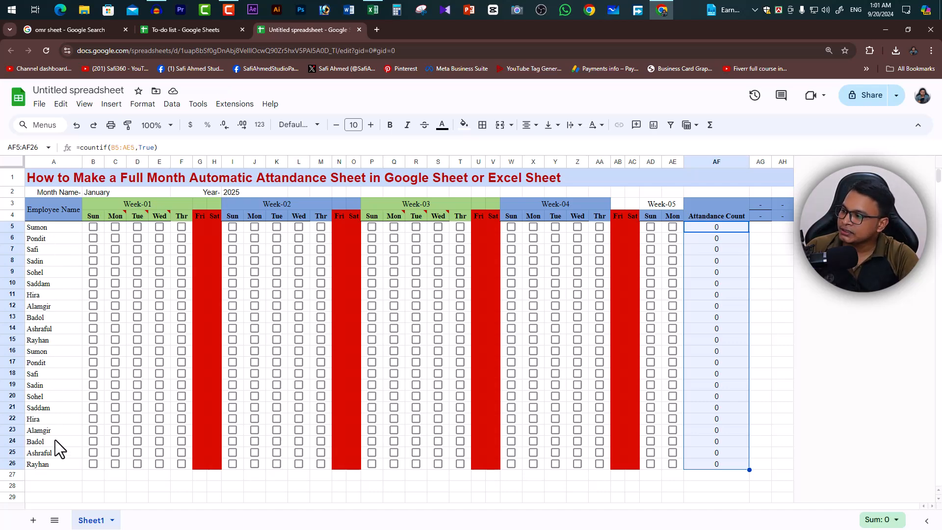
Step: Tick the Week-01 Sunday-to-Tuesday checkboxes B5:D5 and the Week-02 Tuesday and Wednesday checkboxes K7:L7
click(94, 226)
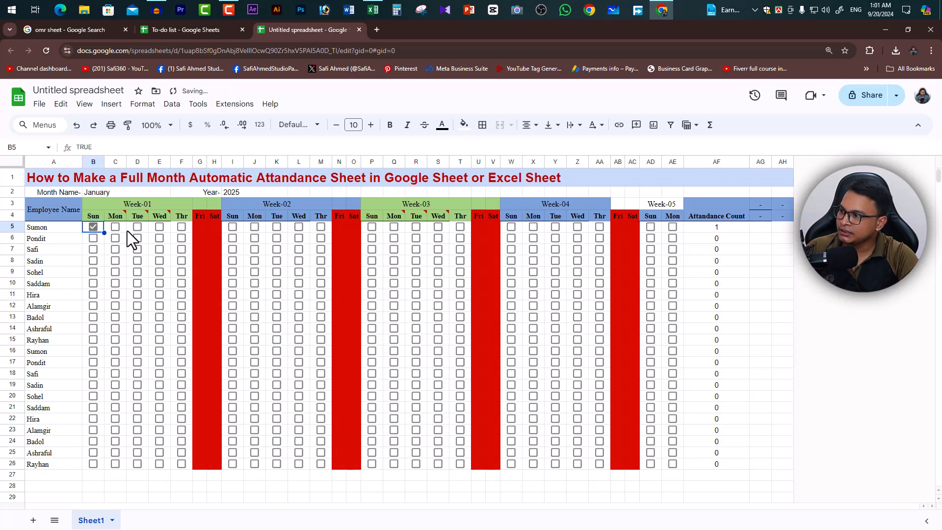
click(115, 227)
click(137, 228)
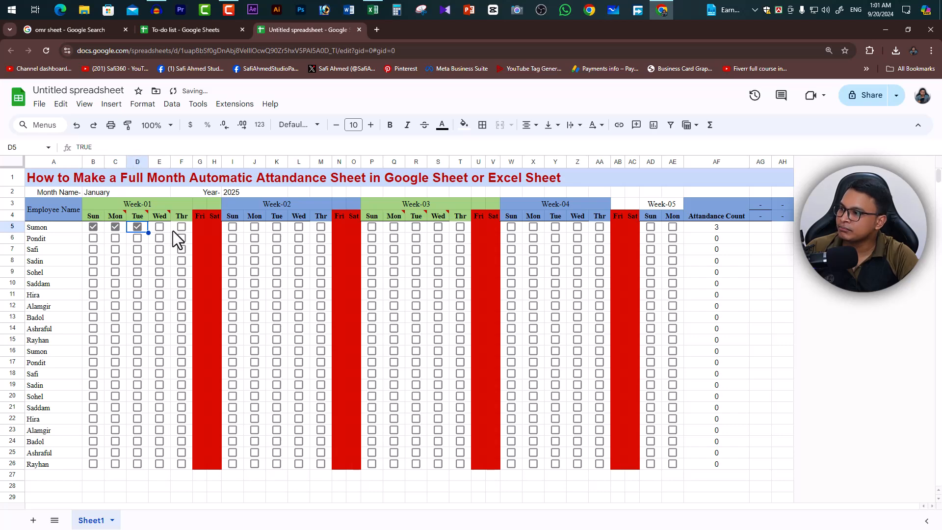
click(268, 262)
click(298, 249)
click(274, 250)
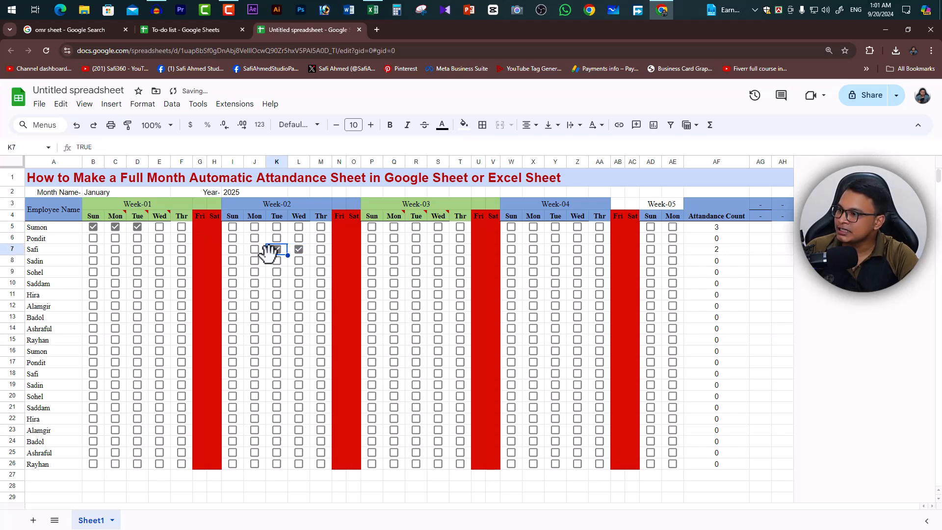
click(294, 331)
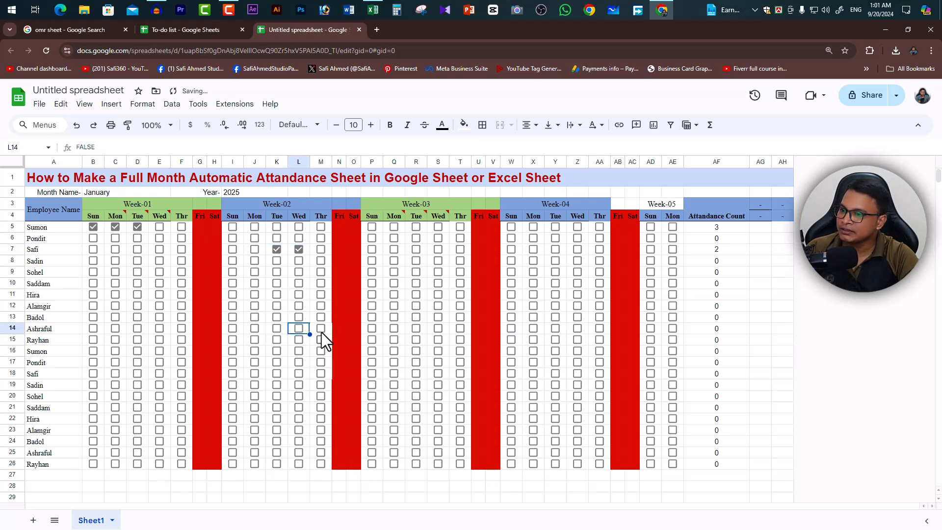
Step: Tick row 9's checkboxes for Monday to Thursday of Week-01 (C9:F9) and Sunday to Wednesday of Week-02 (I9:L9)
click(115, 272)
click(137, 272)
click(159, 272)
click(181, 272)
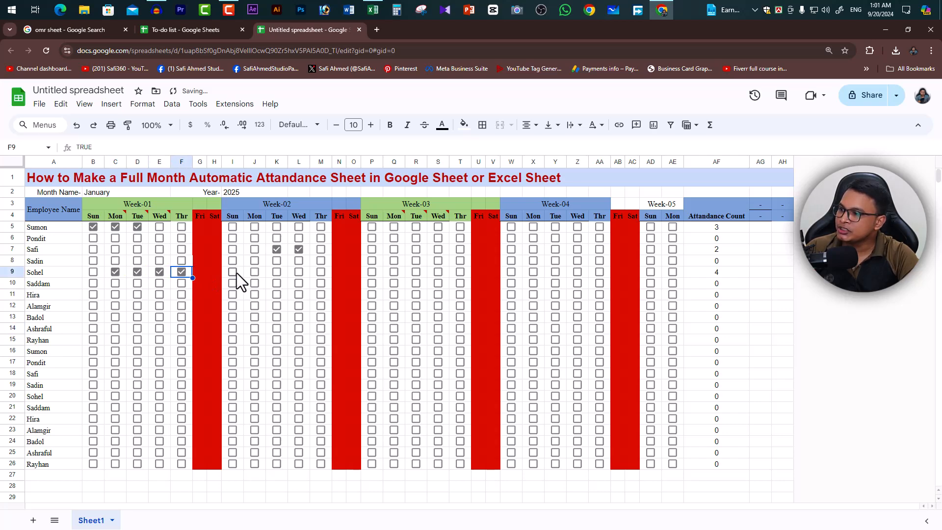
click(232, 272)
click(254, 271)
click(277, 272)
click(299, 272)
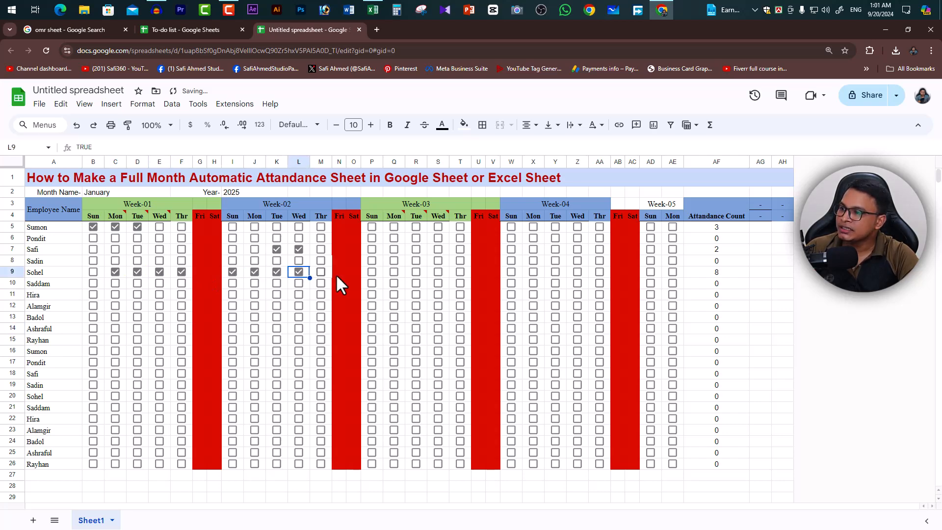
Step: Tick the Week-03 Wednesday checkboxes in S8:S10 and S20
click(438, 283)
click(439, 272)
click(438, 261)
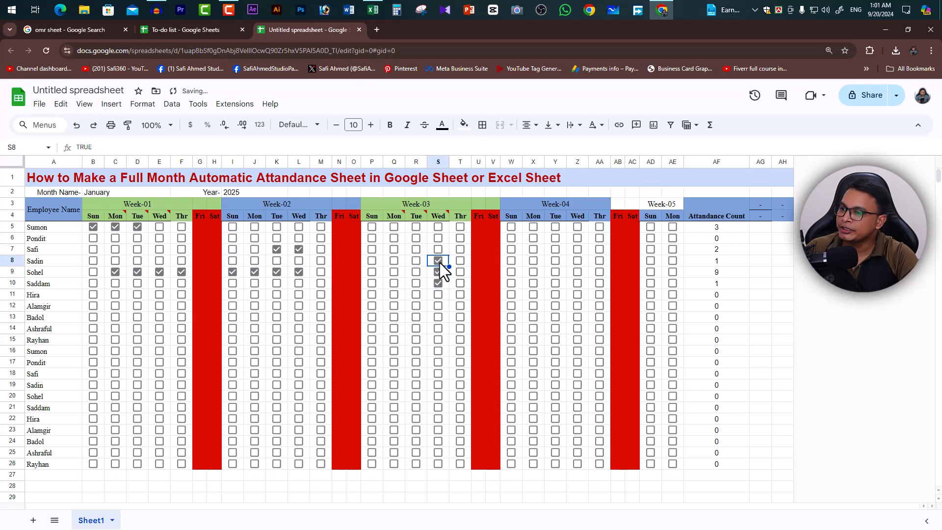
click(438, 396)
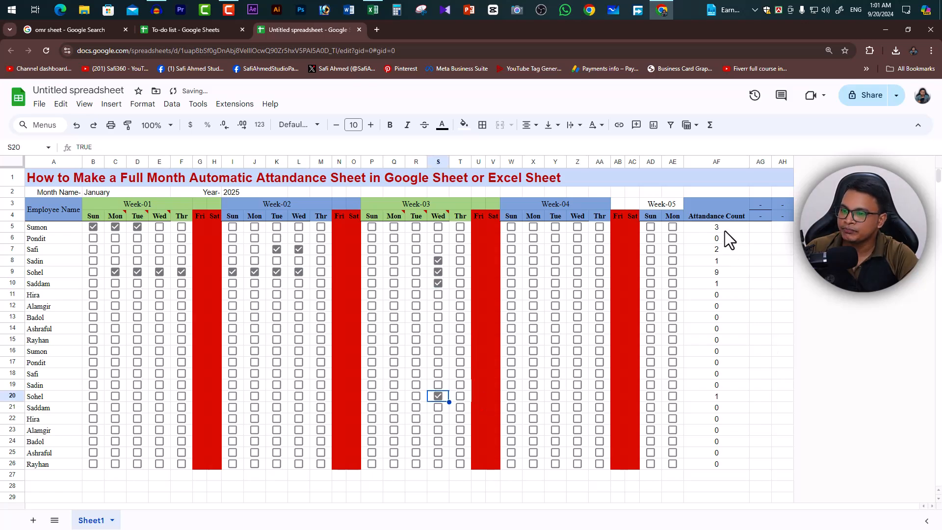
Step: Check the Attandance Count formulas in AF7 to AF10 against the ticked checkboxes in their rows
click(727, 248)
key(Down)
key(Down)
key(Down)
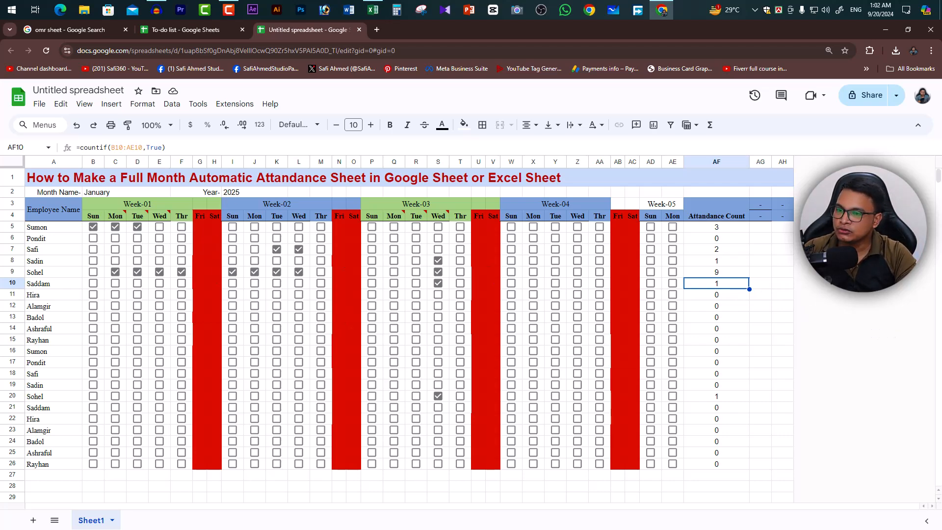
click(782, 261)
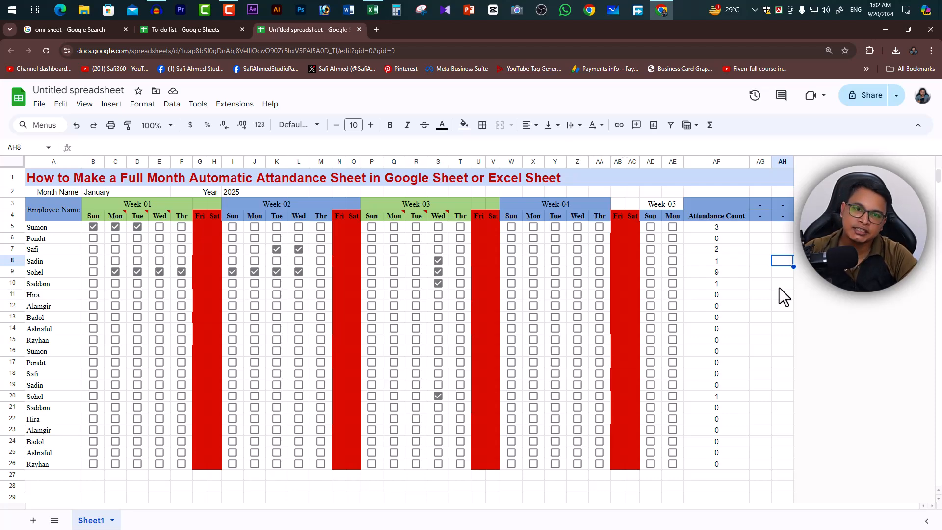